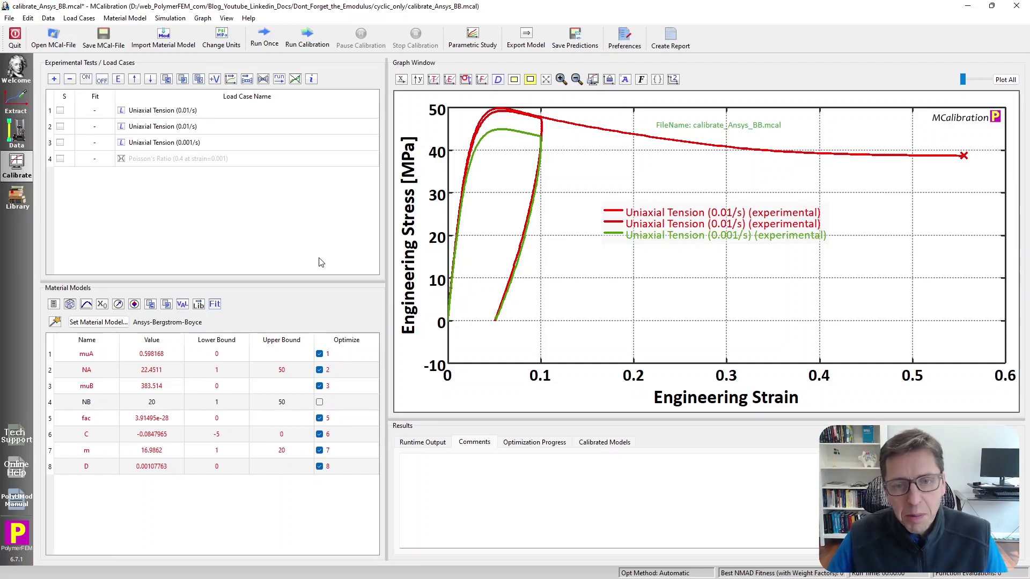
Highlight the 0.01/s and 0.001/s tension curves in turn, then select the Poisson's Ratio load case
left_click(154, 115)
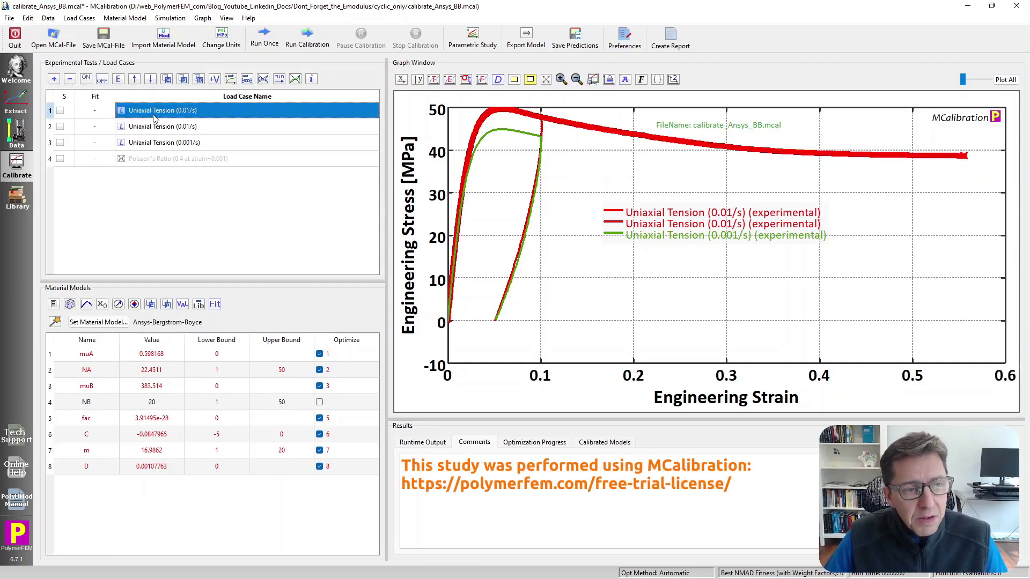
key("Down")
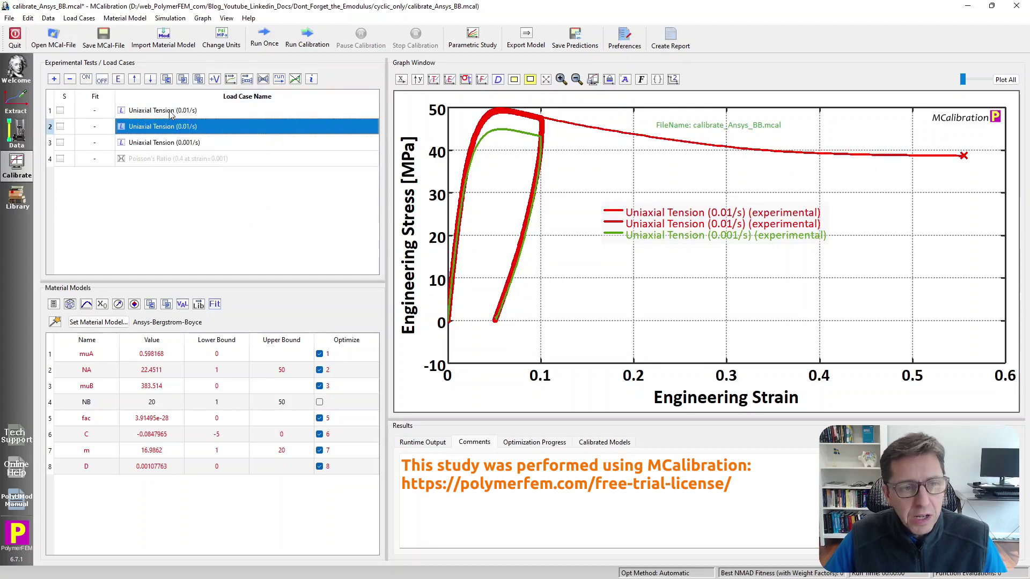
left_click(170, 113)
left_click(170, 146)
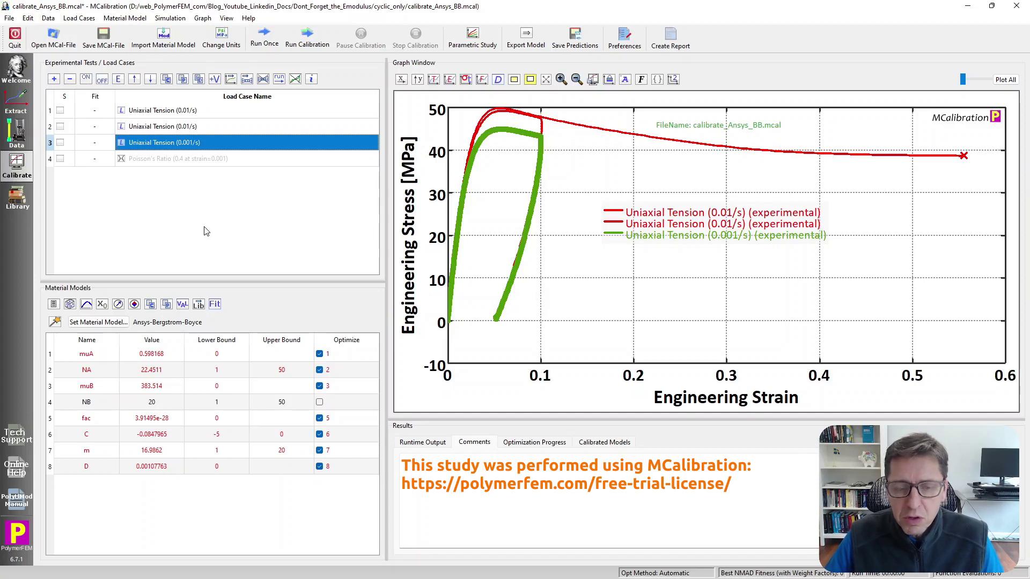
left_click(210, 242)
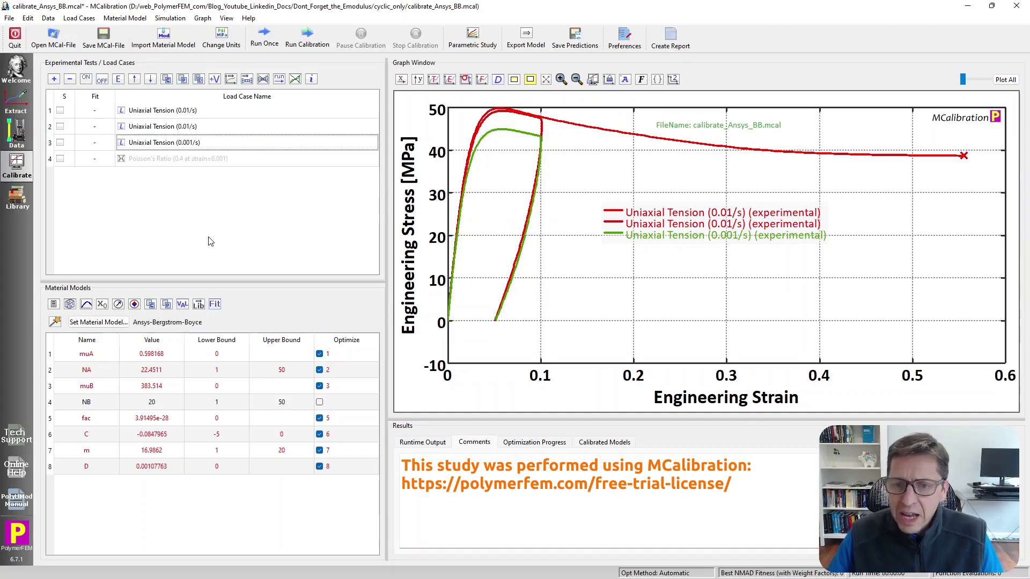
left_click(168, 162)
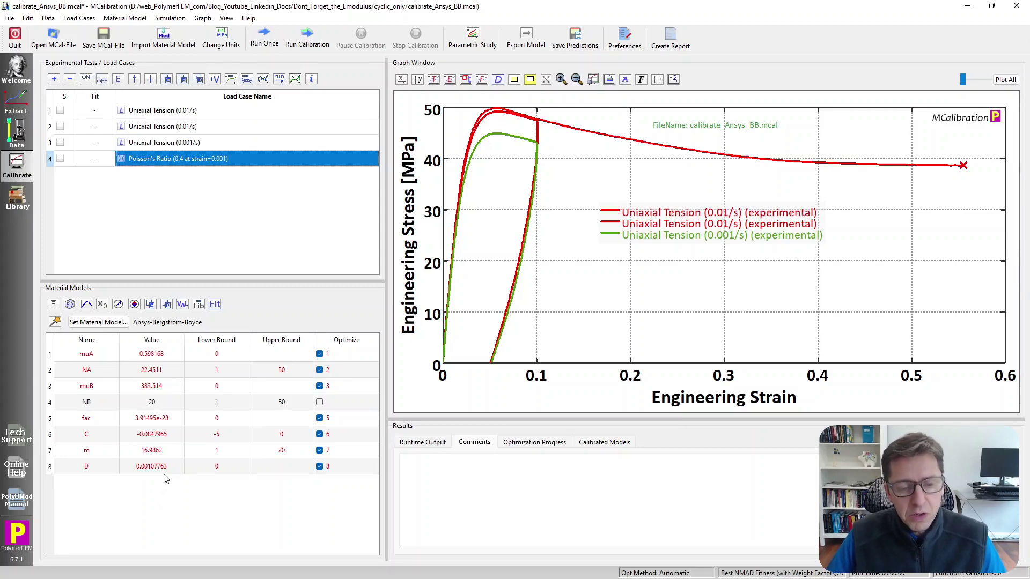
right_click(165, 158)
key("Escape")
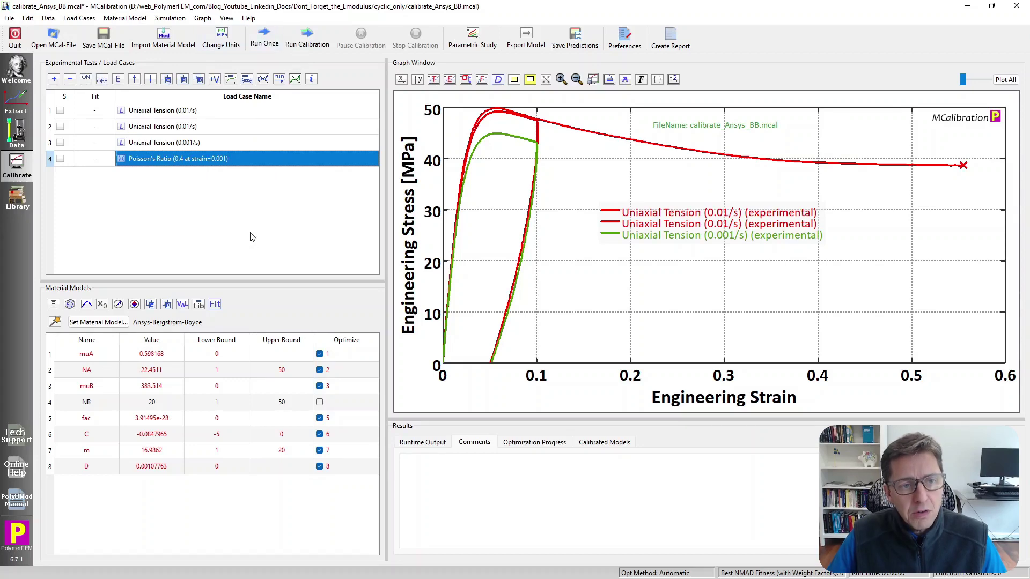
Simulate all load cases once, giving NMAD fitness 13, and choose ANSYS (APDL dat-format) export
left_click(260, 40)
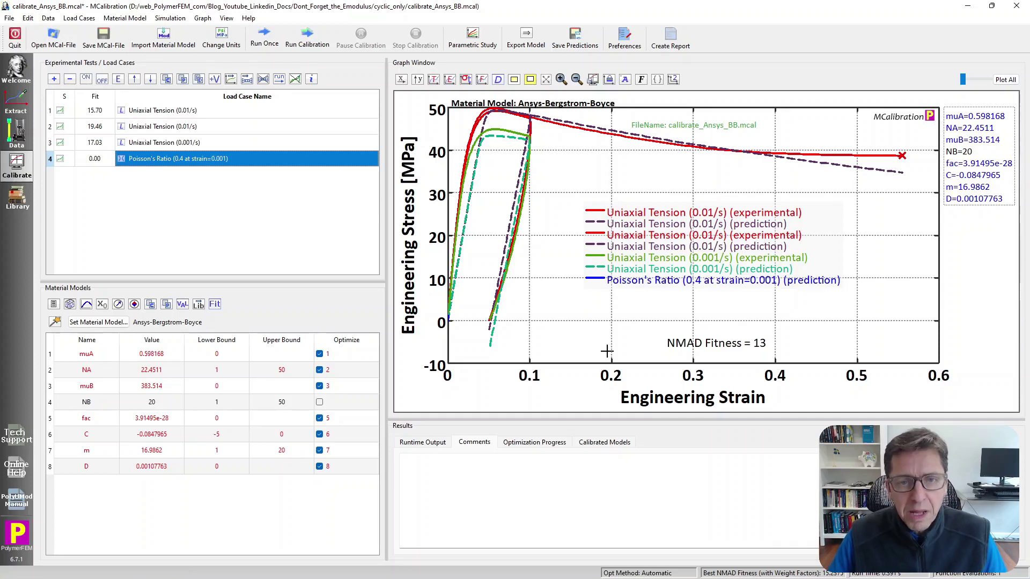
left_click(692, 347)
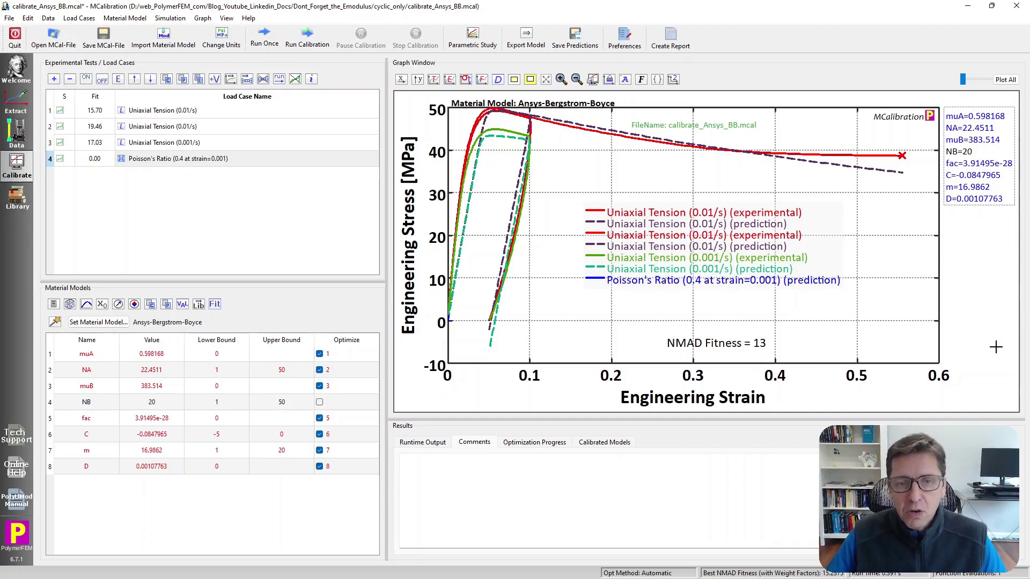
left_click(526, 47)
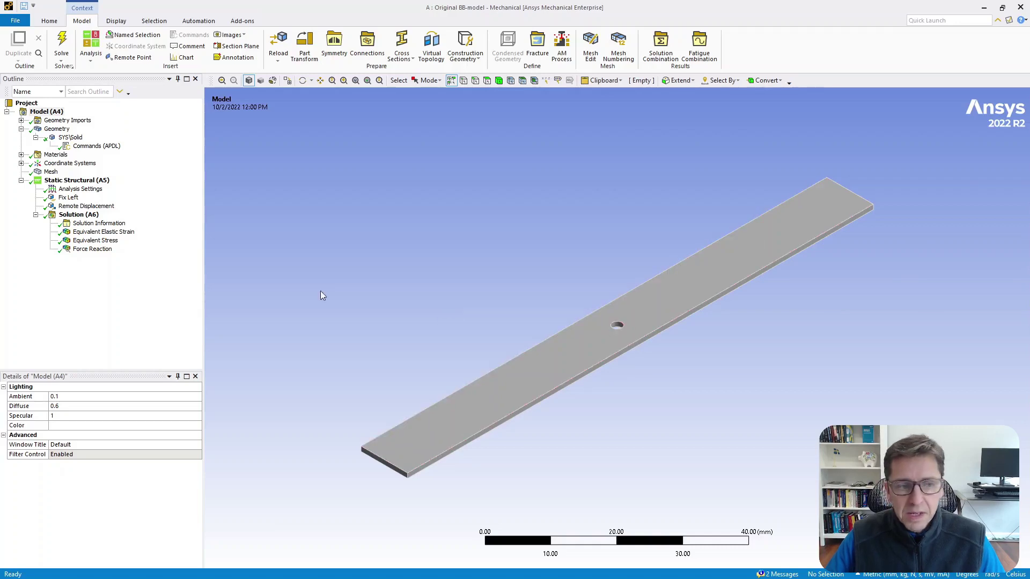
Inspect the 1 mm remote displacement, Bergström-Boyce APDL commands, fixed left end and equivalent elastic strain
left_click(74, 208)
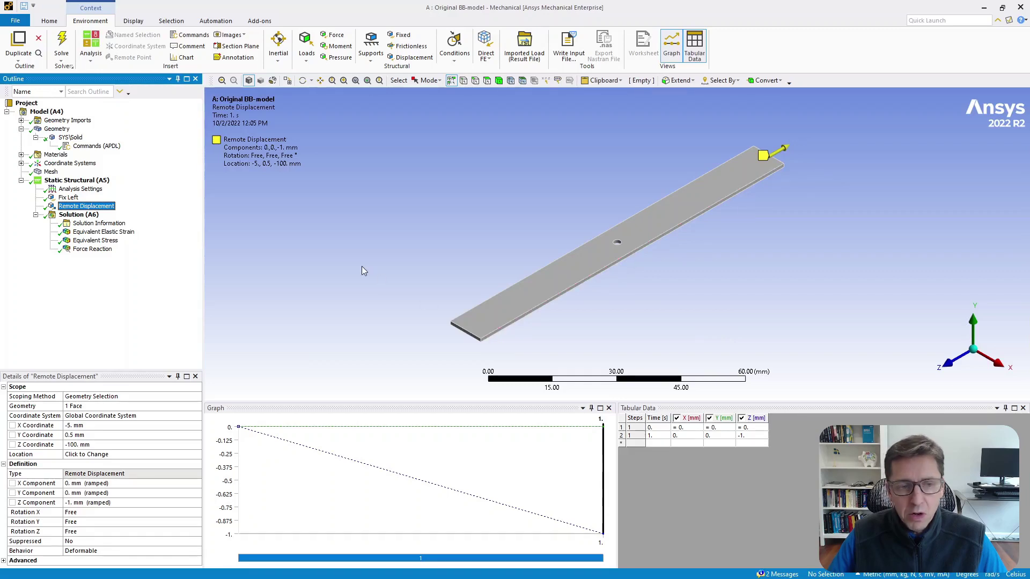
left_click(82, 149)
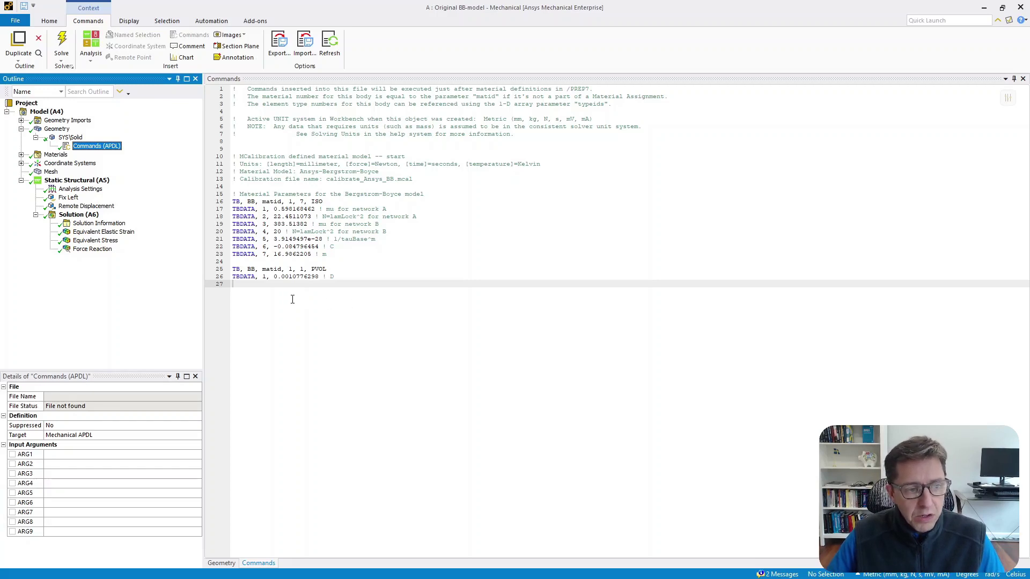
left_click(65, 197)
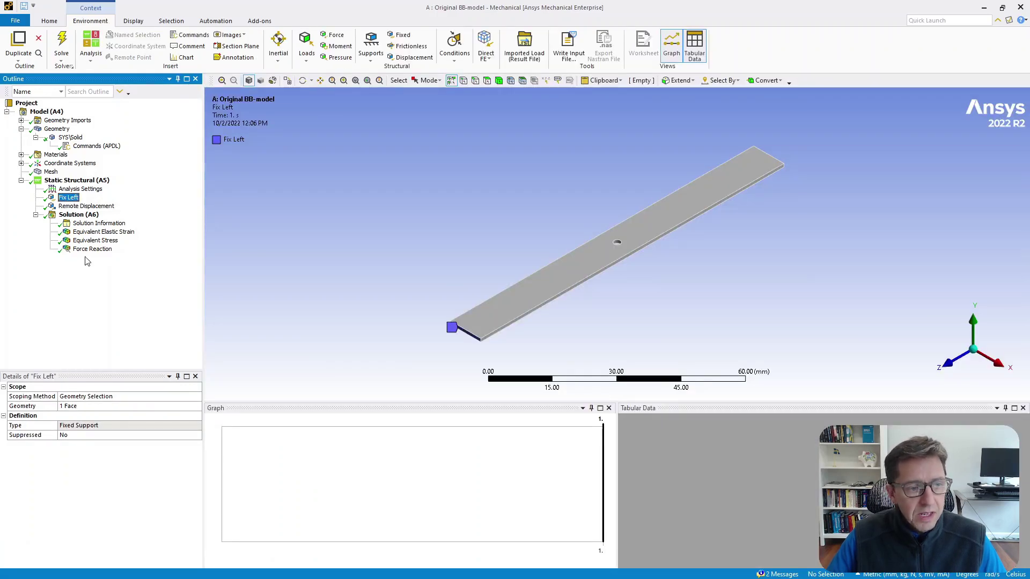
left_click(97, 233)
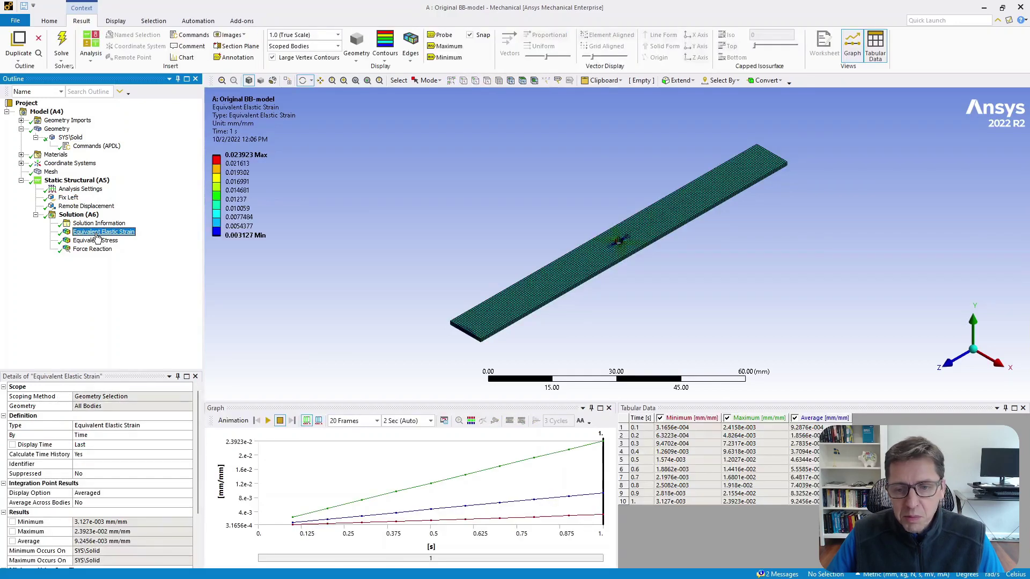
Show the equivalent stress and the force reaction, which totals only 109.4 N against the measured 212 N
left_click(99, 241)
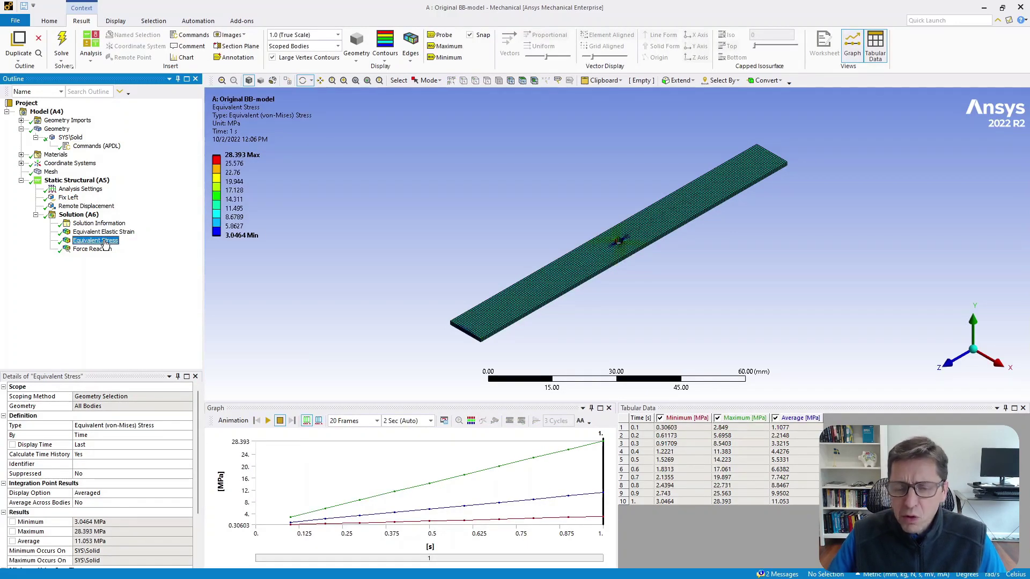
left_click(102, 250)
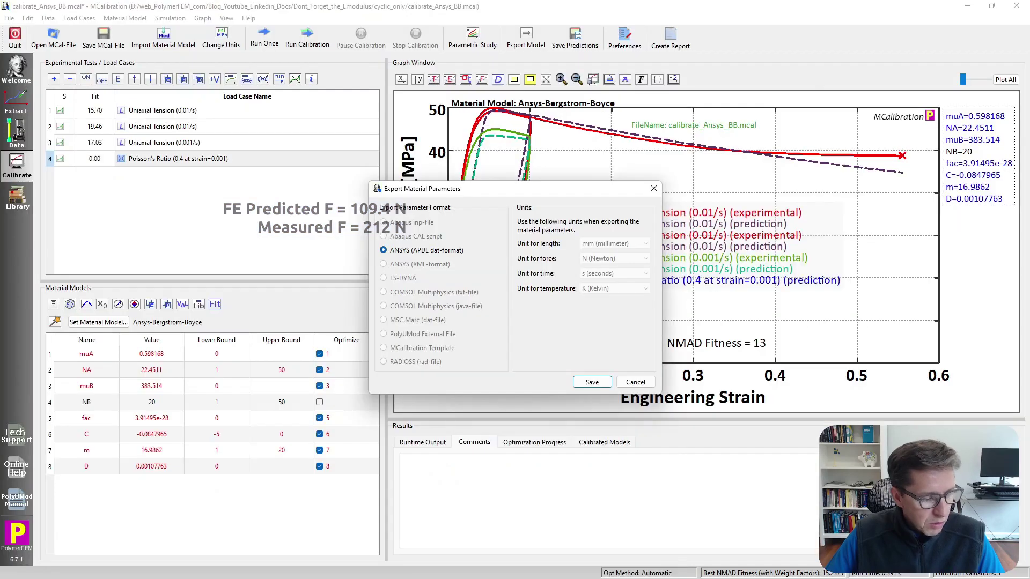
Cancel the export dialog and zoom the stress-strain plot into the small-strain region
left_click(635, 382)
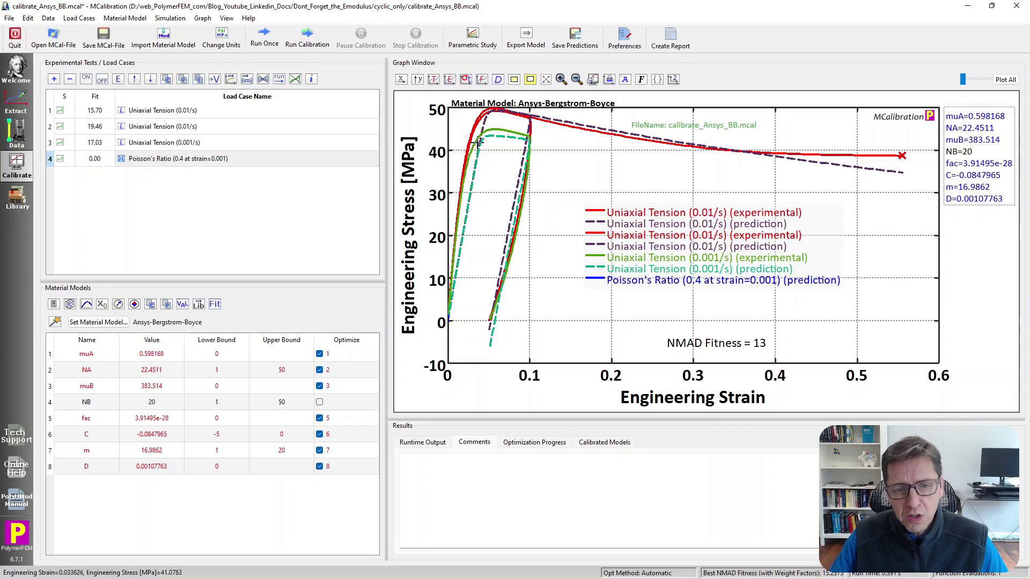
left_click_drag(538, 111, 444, 324)
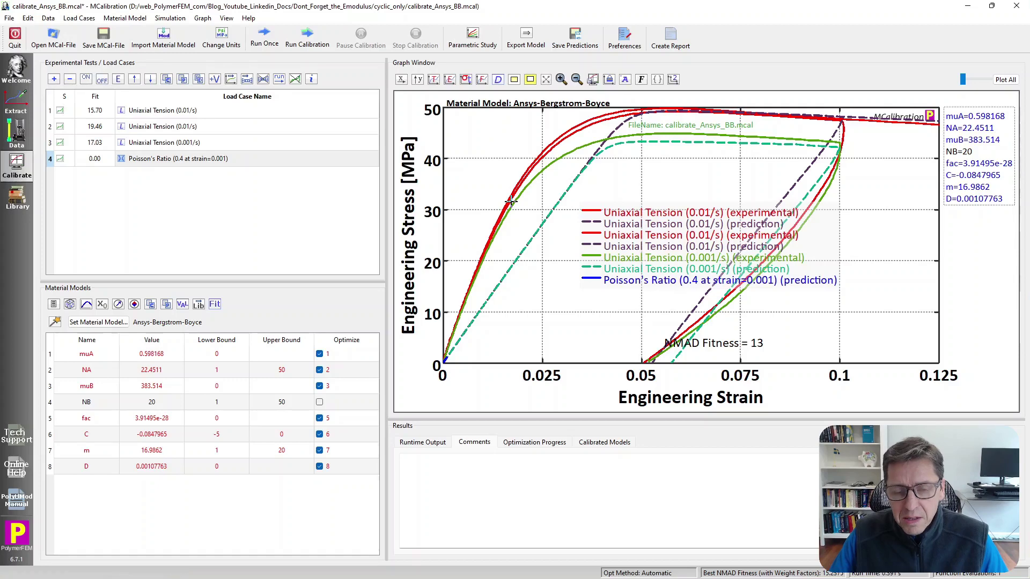
left_click(547, 81)
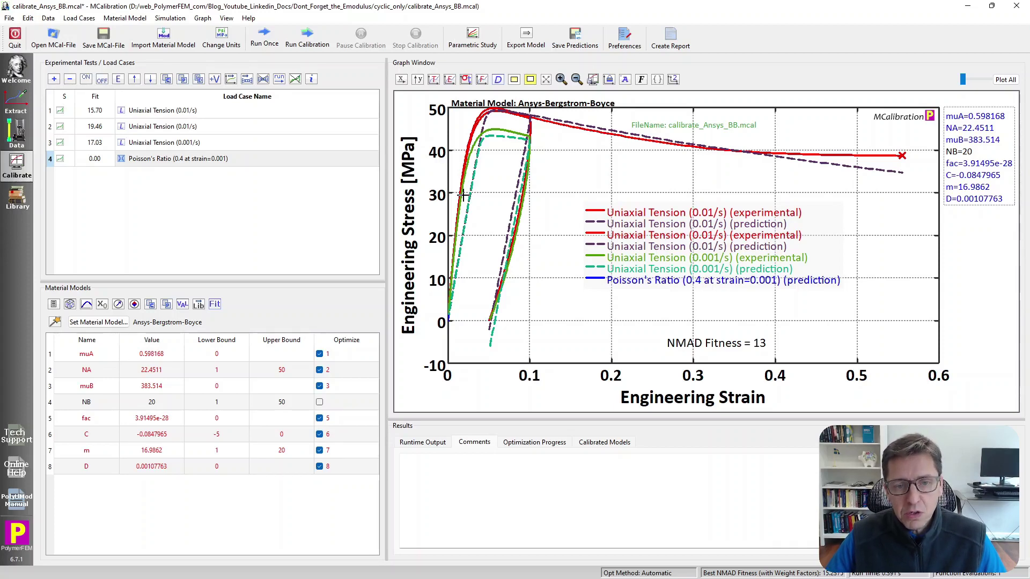
left_click(147, 200)
Add an E-modulus load case after Poisson's Ratio with an experimental Young's modulus of 2380 MPa
left_click(145, 197)
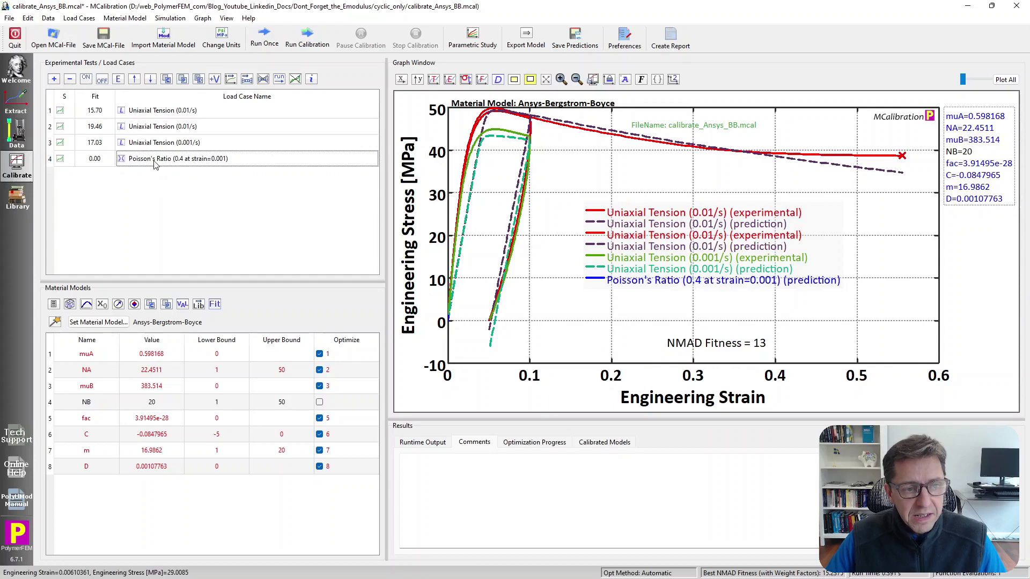
left_click(154, 163)
left_click(53, 79)
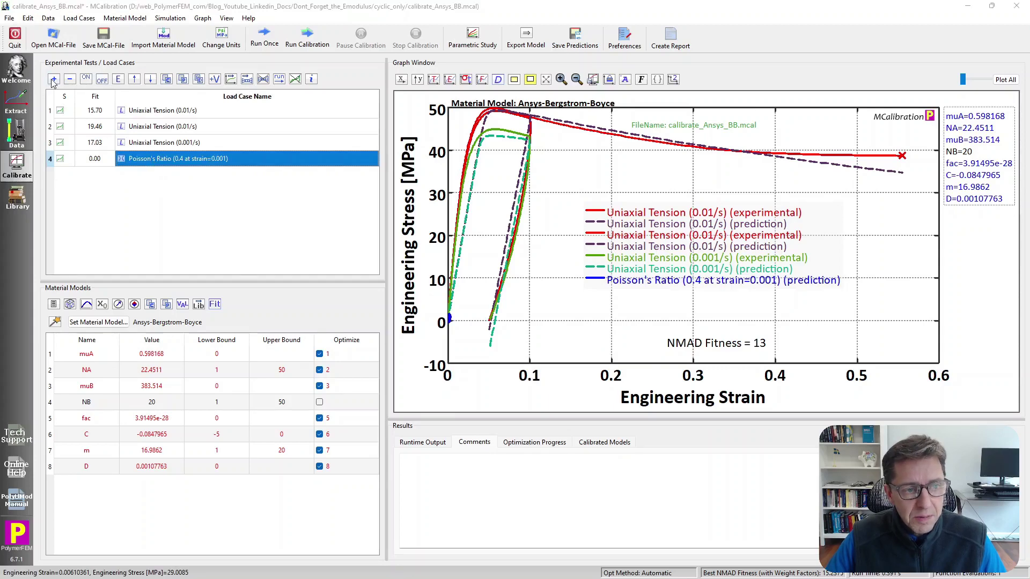
left_click(347, 116)
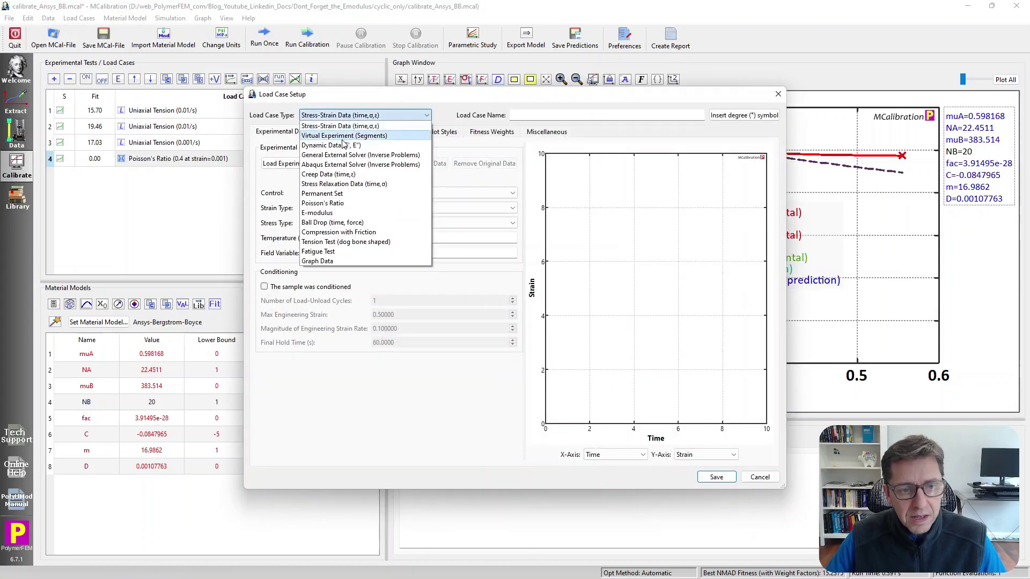
left_click(338, 213)
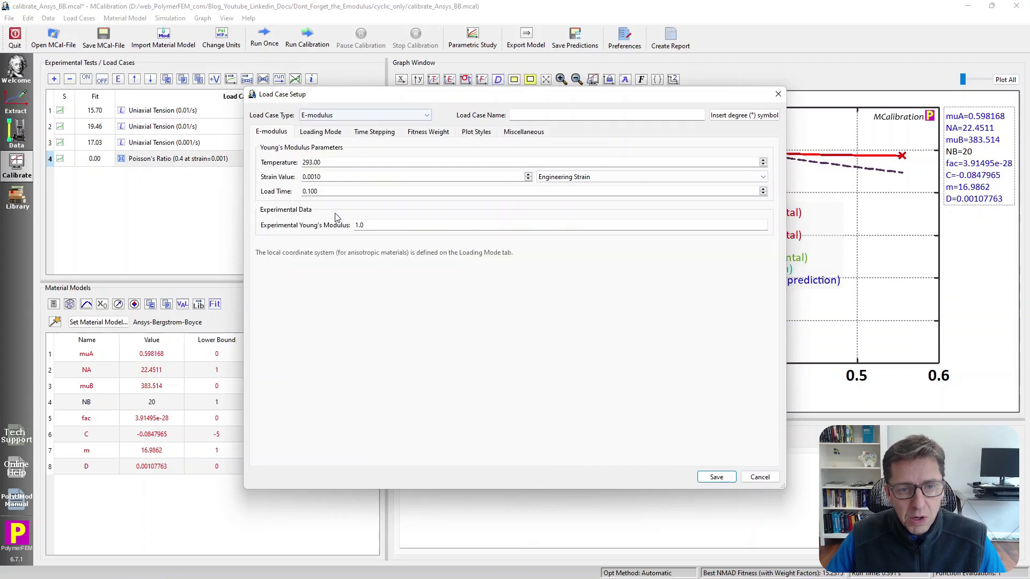
double_click(392, 225)
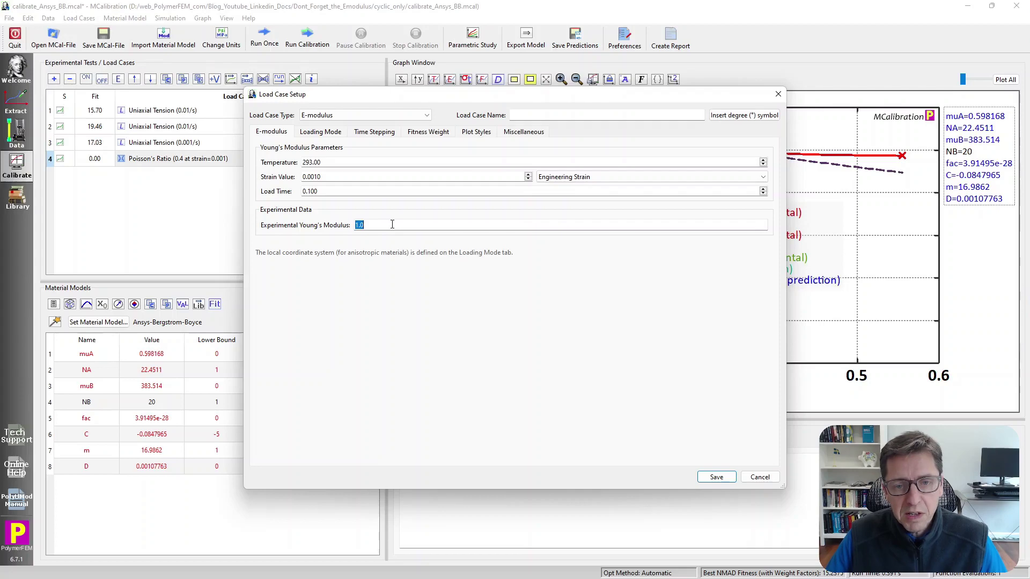
key("Escape")
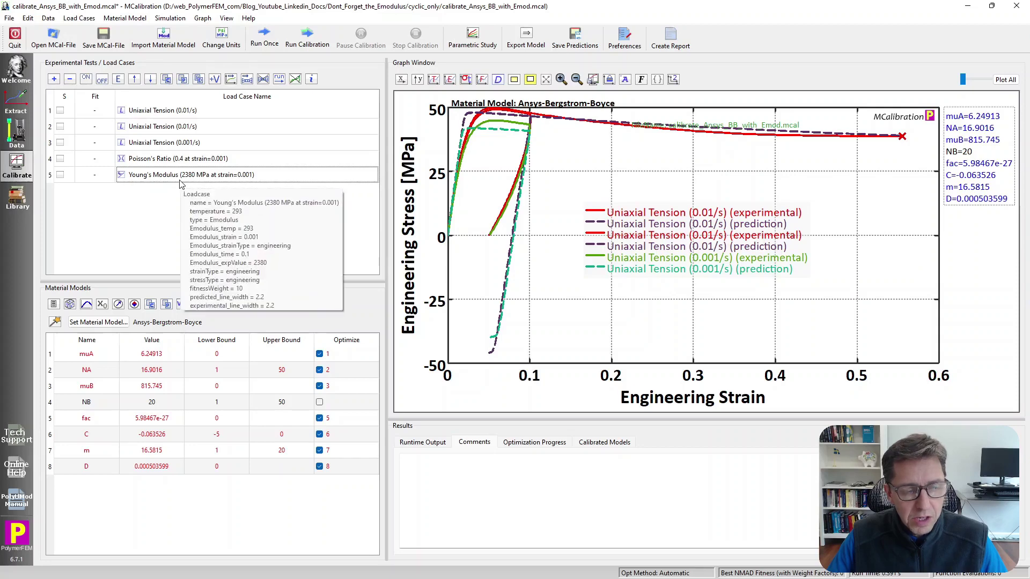
Run once, switch off the Poisson's ratio and Young's modulus load cases, and rescale the graph (NMAD 22)
left_click(264, 38)
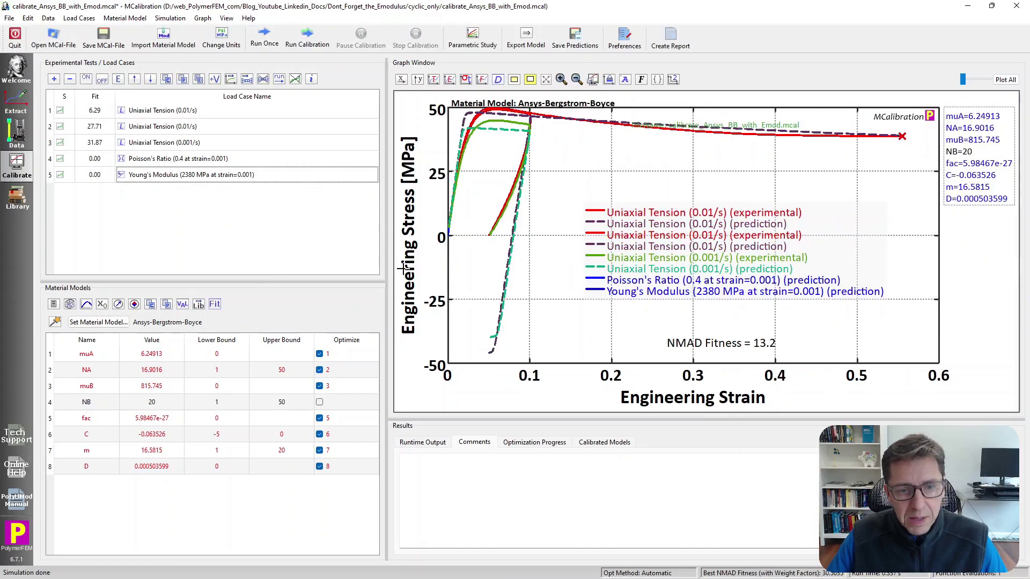
left_click(747, 343)
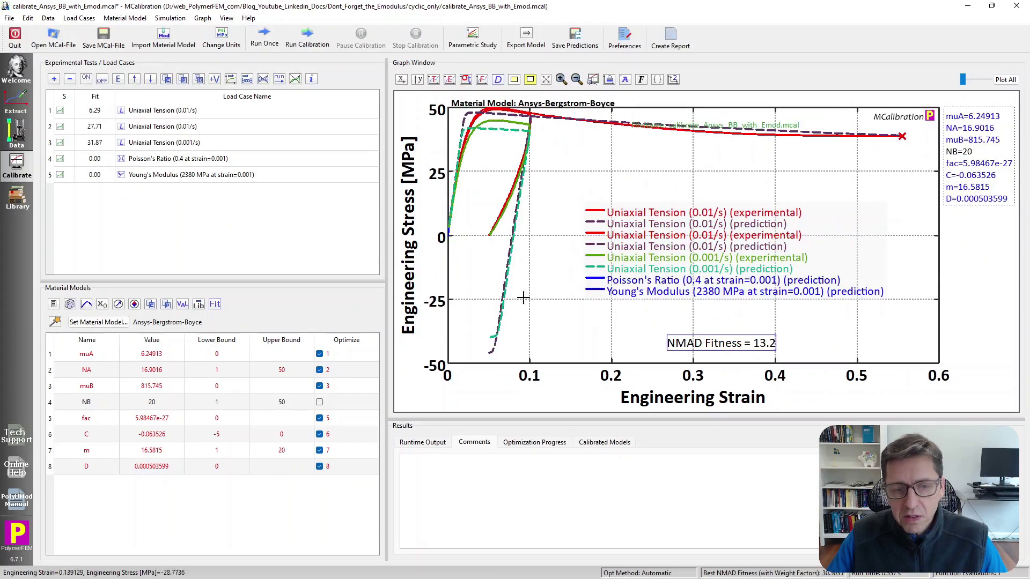
left_click_drag(153, 159, 159, 176)
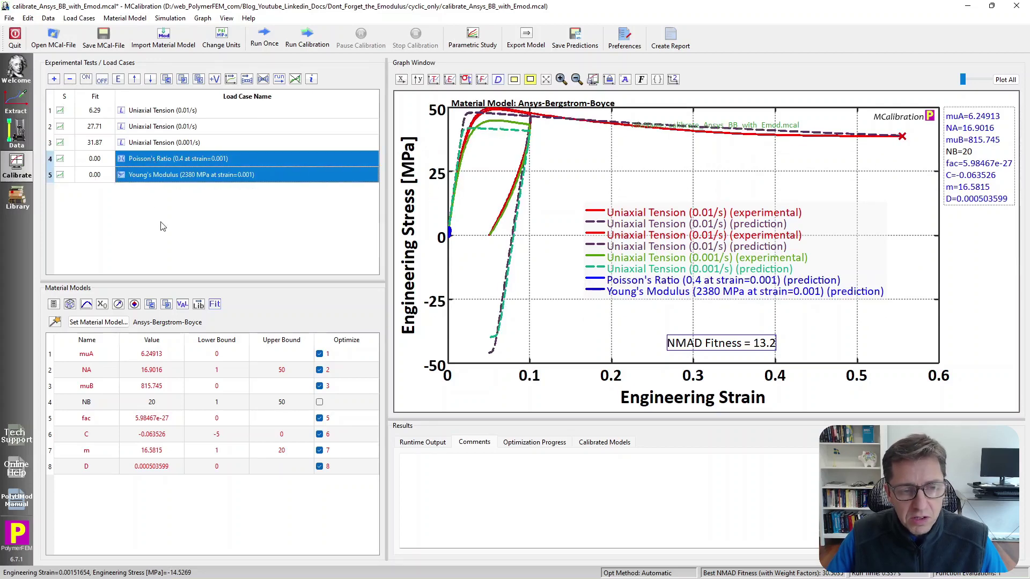
left_click(102, 84)
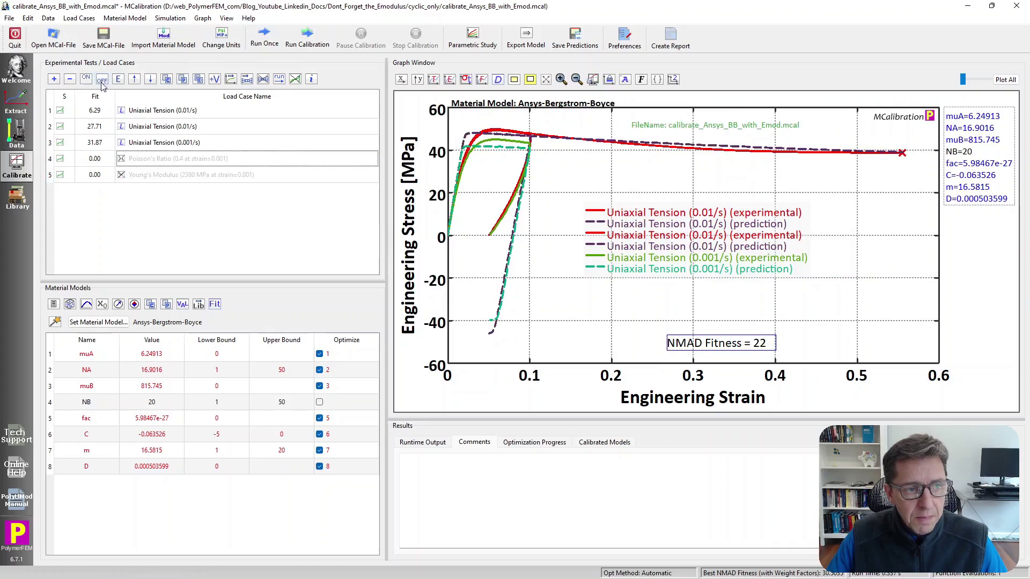
left_click(778, 355)
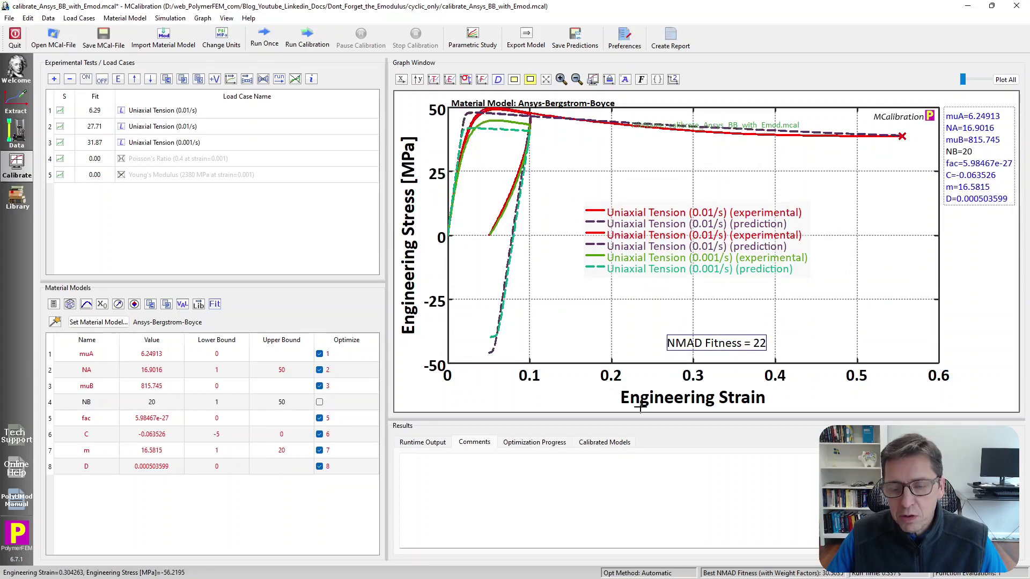
left_click(235, 214)
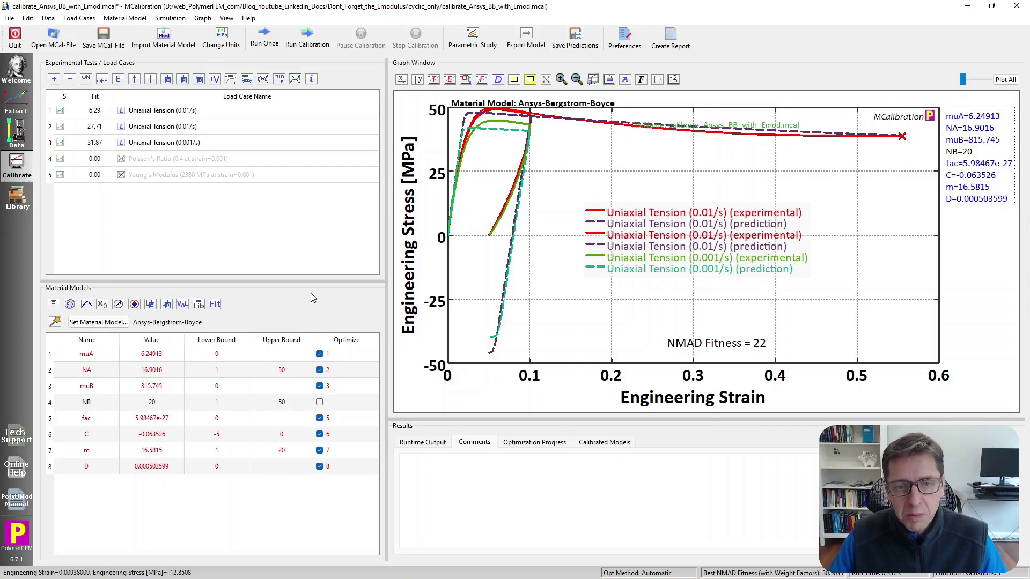
key("alt+Tab")
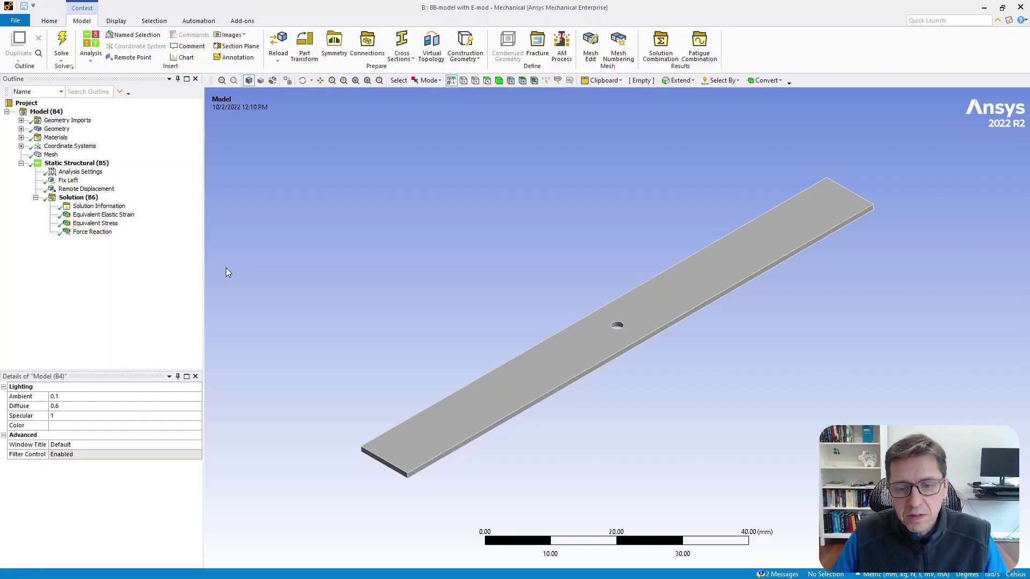
Review the solid's APDL material commands, the equivalent stress, and the 234.03 N force reaction
left_click(21, 129)
left_click(35, 137)
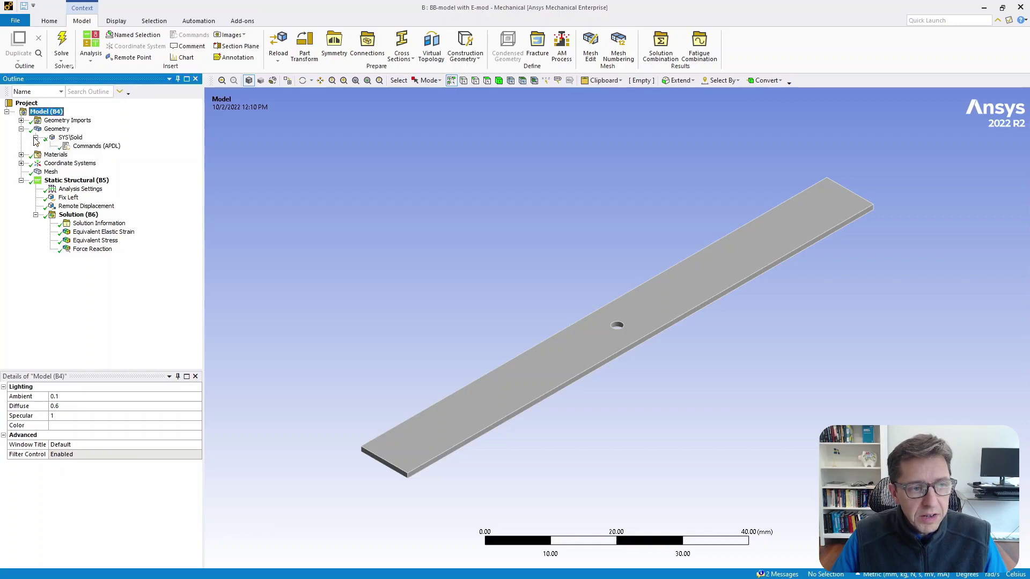
left_click(90, 147)
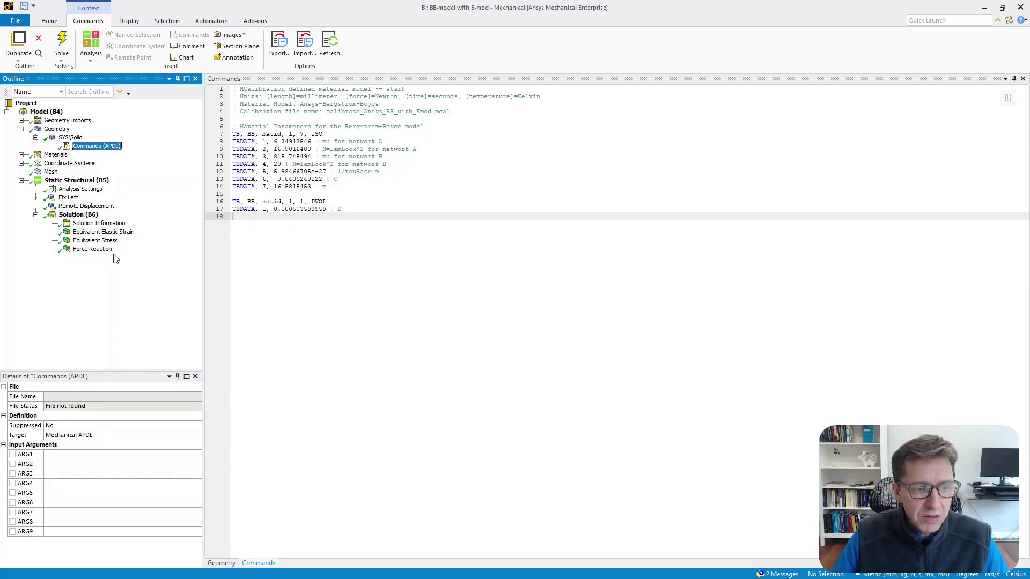
left_click(94, 242)
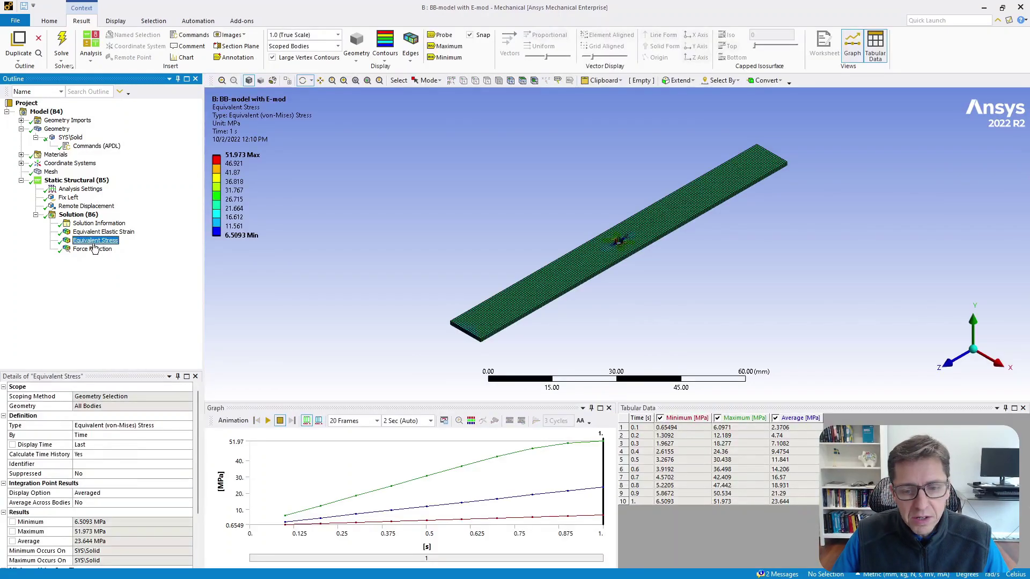
left_click(92, 249)
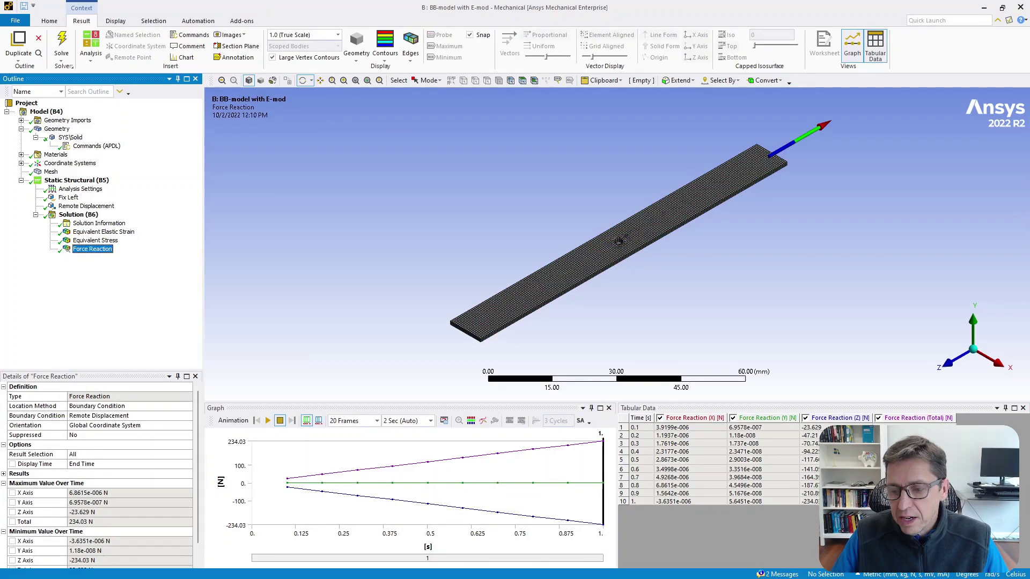
left_click(718, 531)
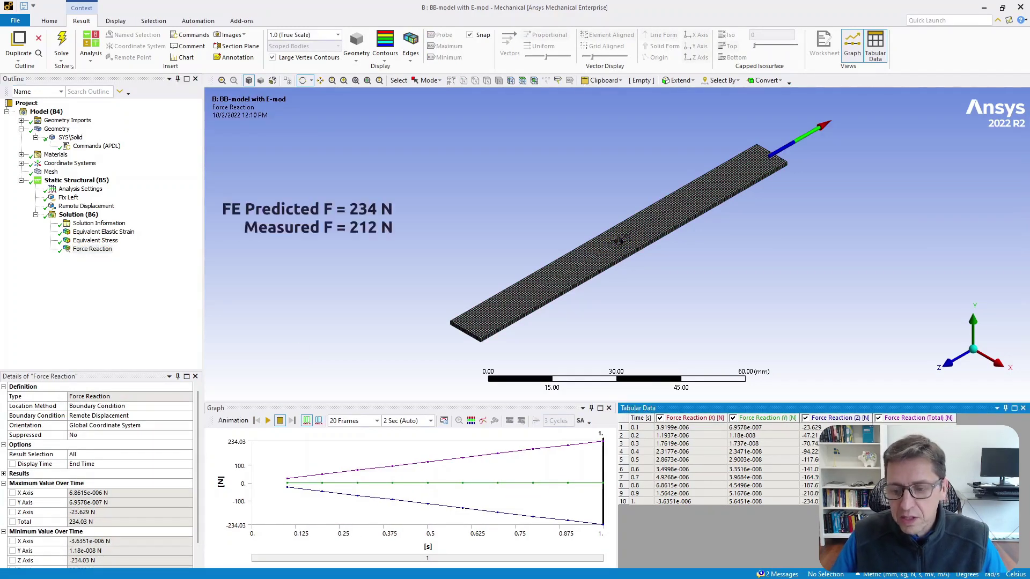